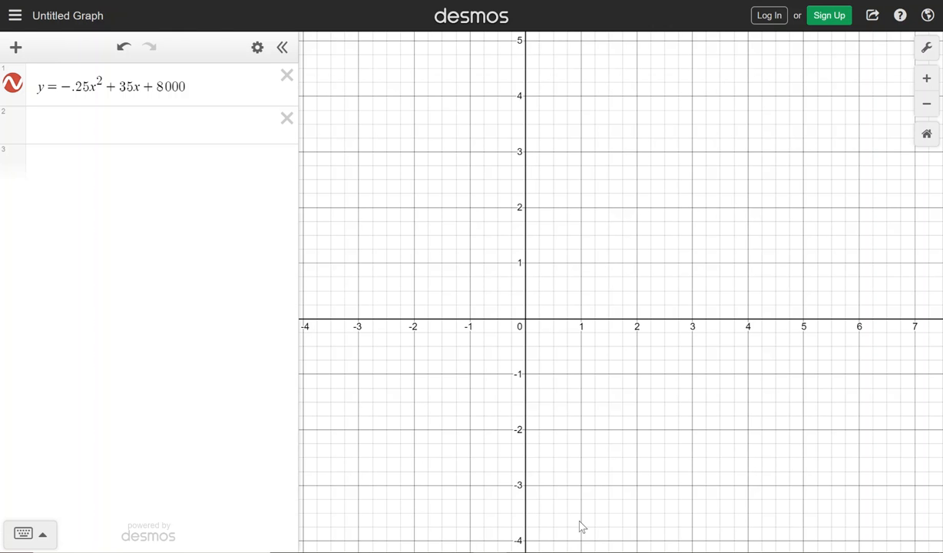
pyautogui.scroll(-2, 688, 240)
pyautogui.scroll(2, 530, 254)
pyautogui.scroll(-2, 530, 258)
pyautogui.scroll(-2, 678, 208)
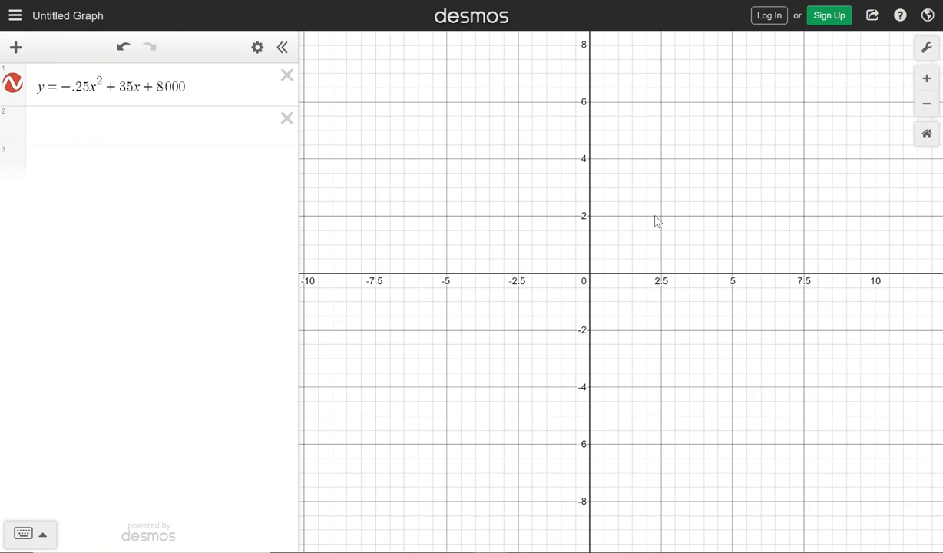
pyautogui.moveTo(761, 180); pyautogui.dragTo(661, 275)
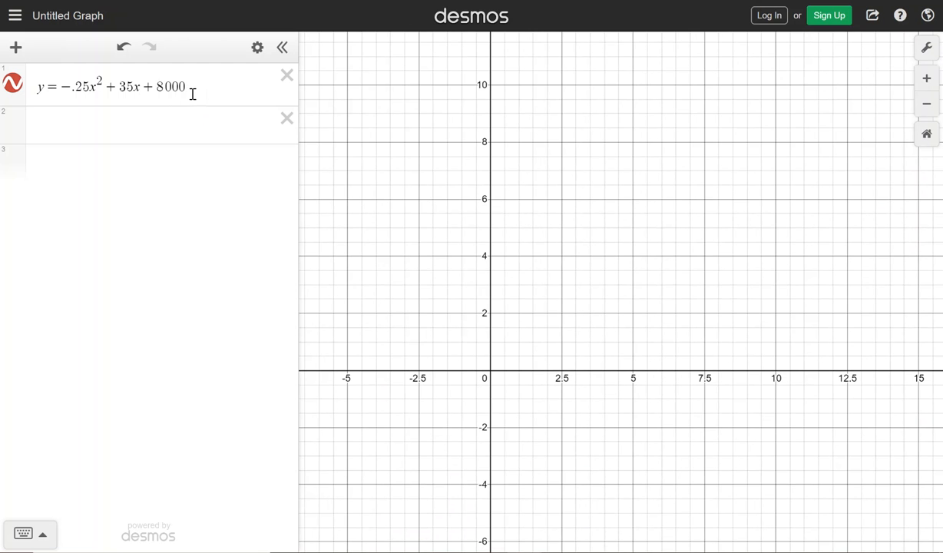
# Set the graph's x-axis range from 0 to 300 in the graph settings
pyautogui.click(928, 49)
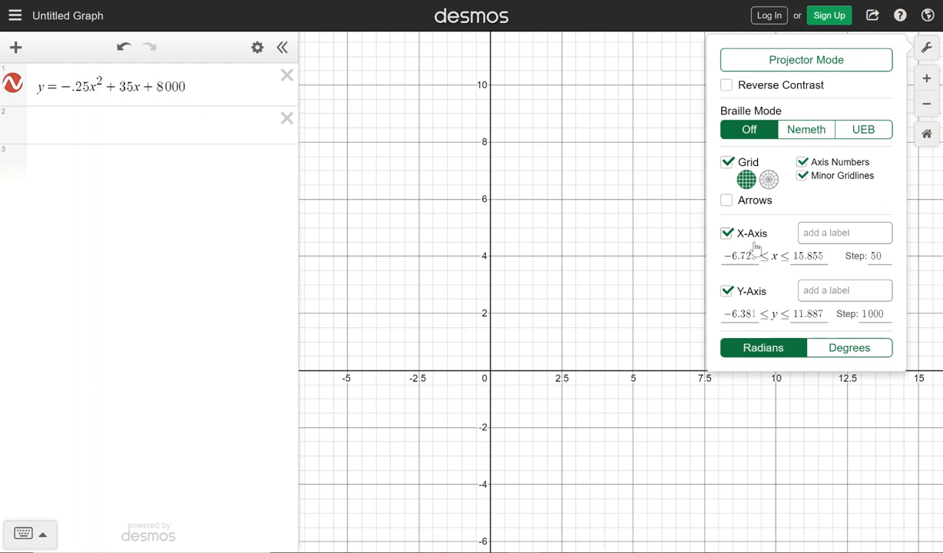
pyautogui.moveTo(757, 256); pyautogui.dragTo(726, 254)
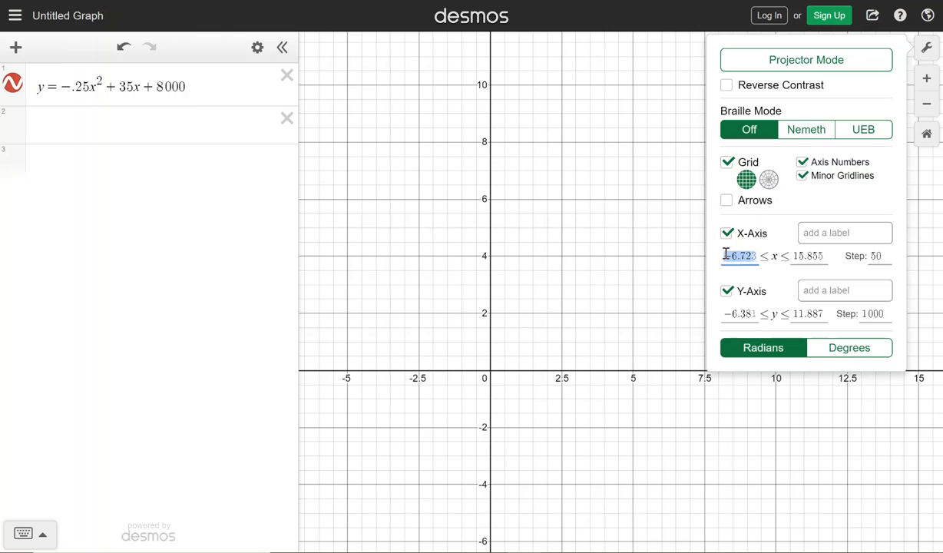
pyautogui.press('BackSpace')
pyautogui.write('0')
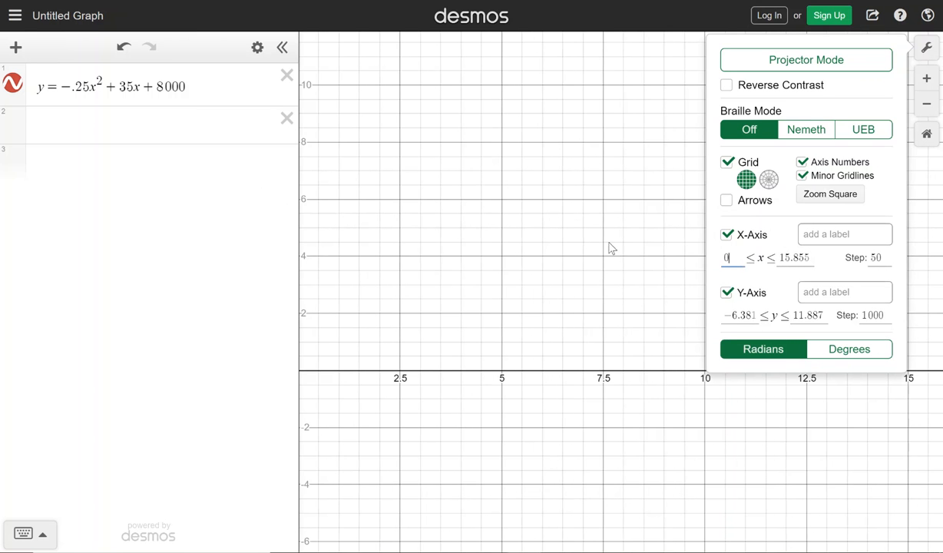
pyautogui.moveTo(811, 257); pyautogui.dragTo(781, 260)
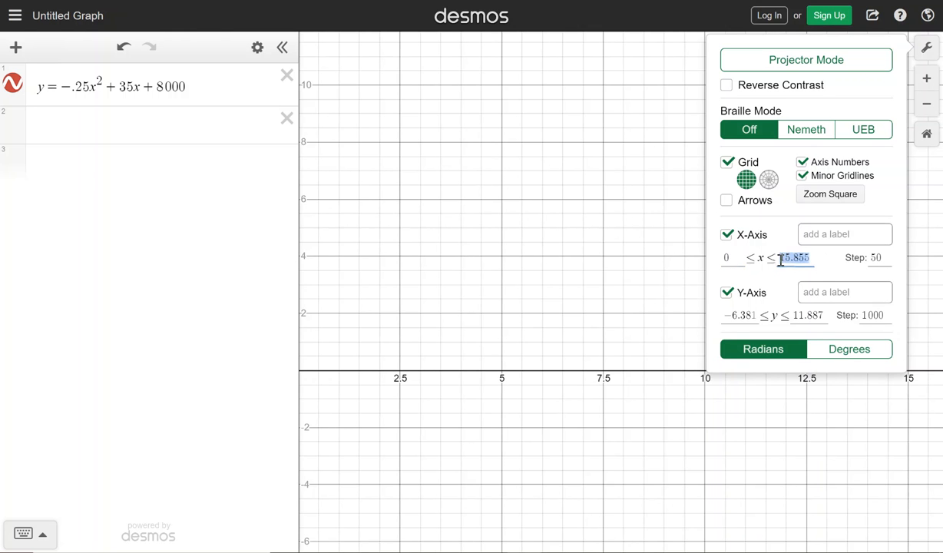
pyautogui.write('300')
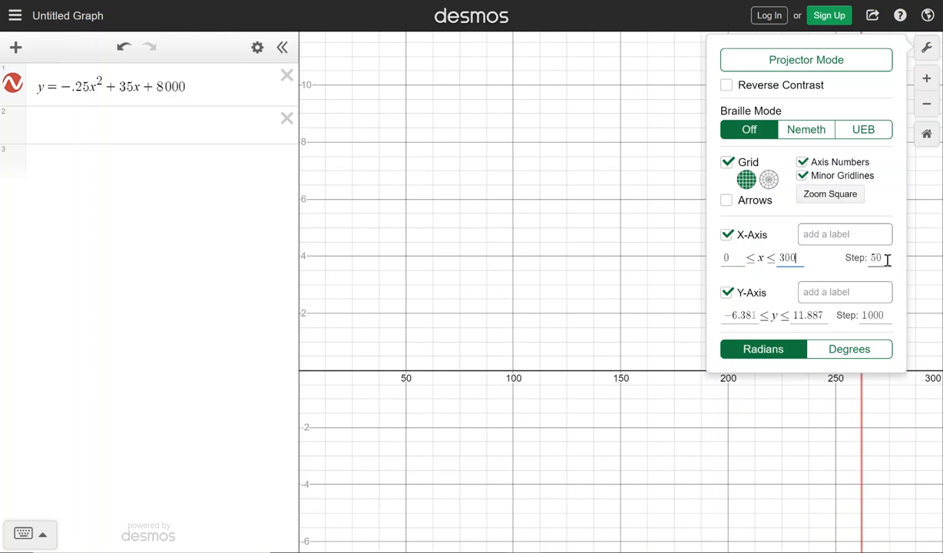
pyautogui.click(887, 261)
# Set the y-axis range from 0 to 10000 and close the graph settings
pyautogui.moveTo(728, 315); pyautogui.dragTo(796, 321)
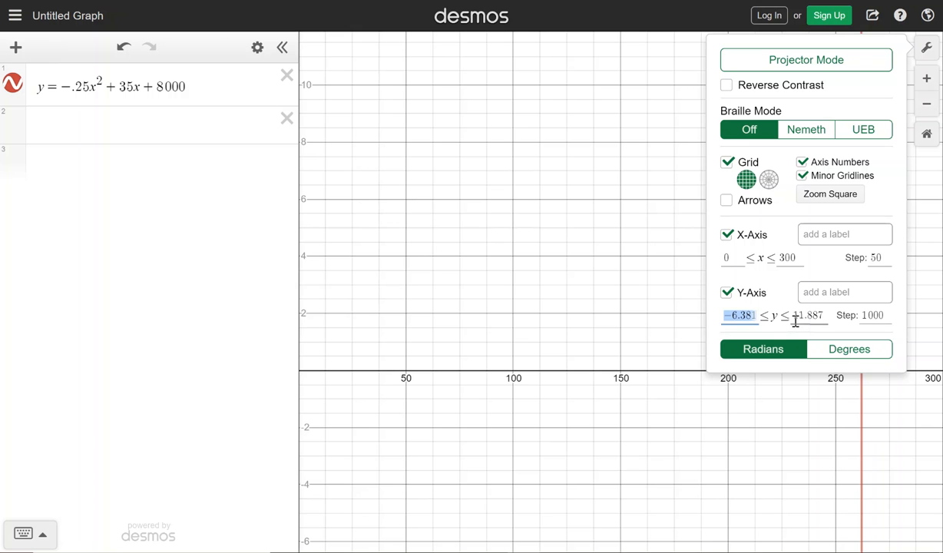
pyautogui.write('0')
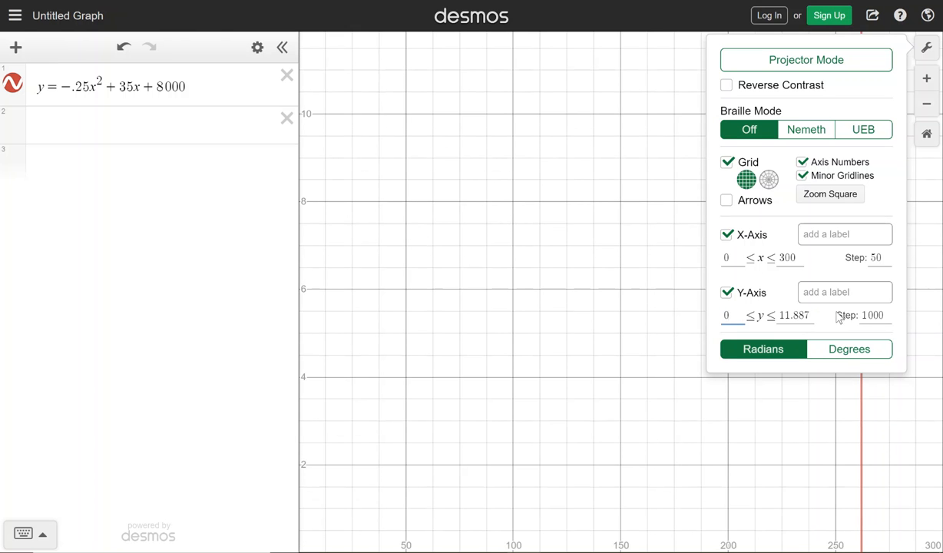
pyautogui.click(815, 317)
pyautogui.moveTo(813, 316); pyautogui.dragTo(772, 316)
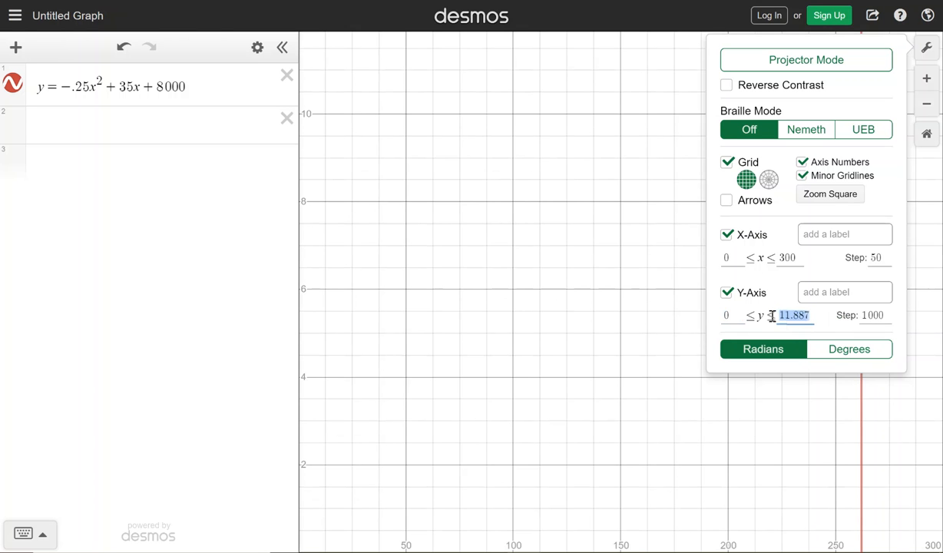
pyautogui.press('BackSpace')
pyautogui.write('10000')
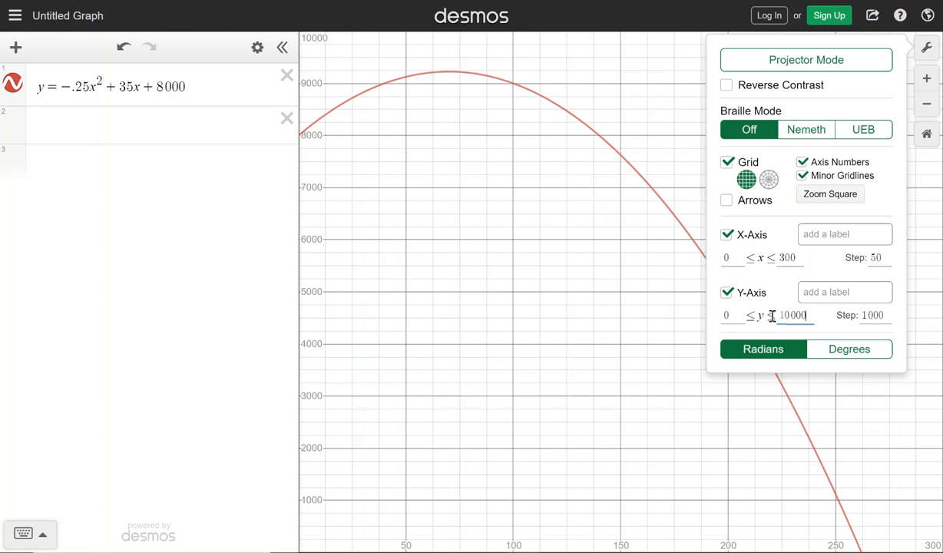
pyautogui.click(619, 374)
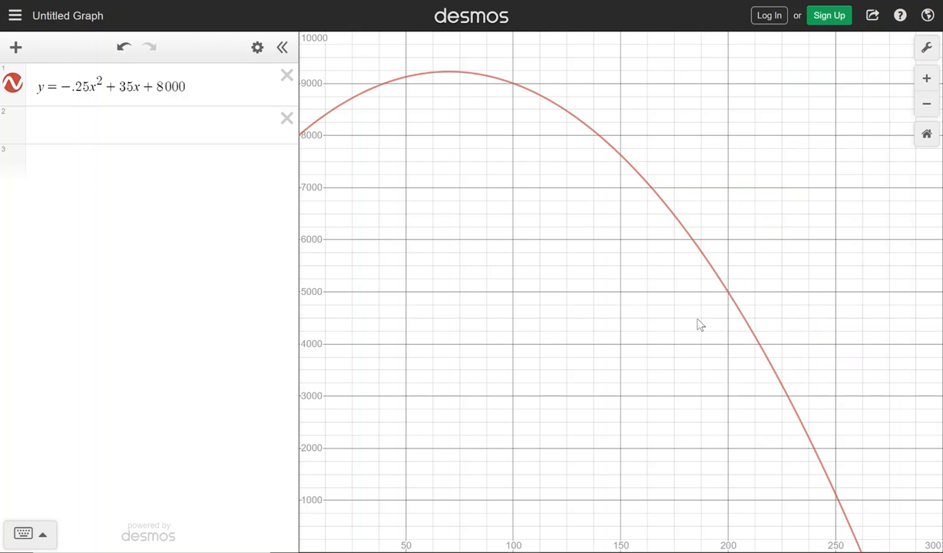
# Examine the parabola in a wider view, including its axis crossings and the part at negative x values
pyautogui.scroll(-1, 570, 332)
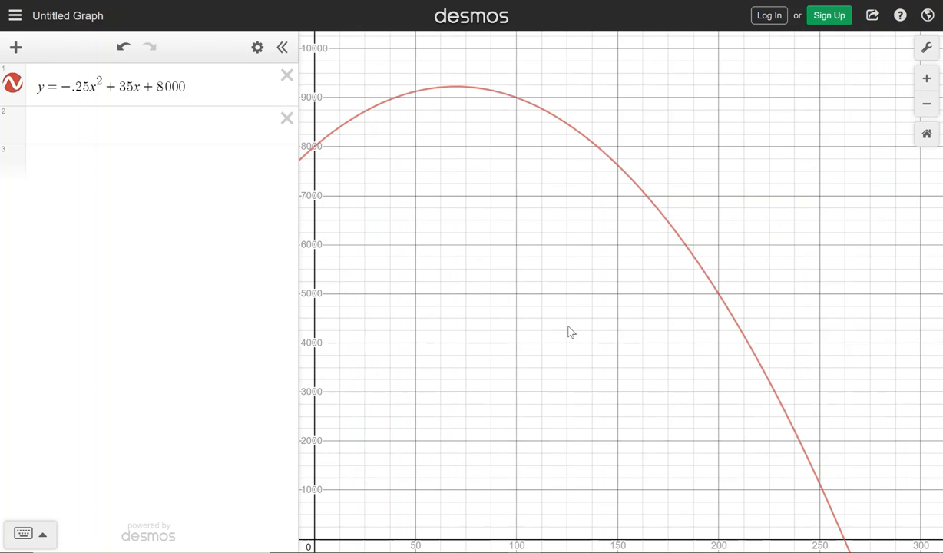
pyautogui.scroll(-1, 571, 332)
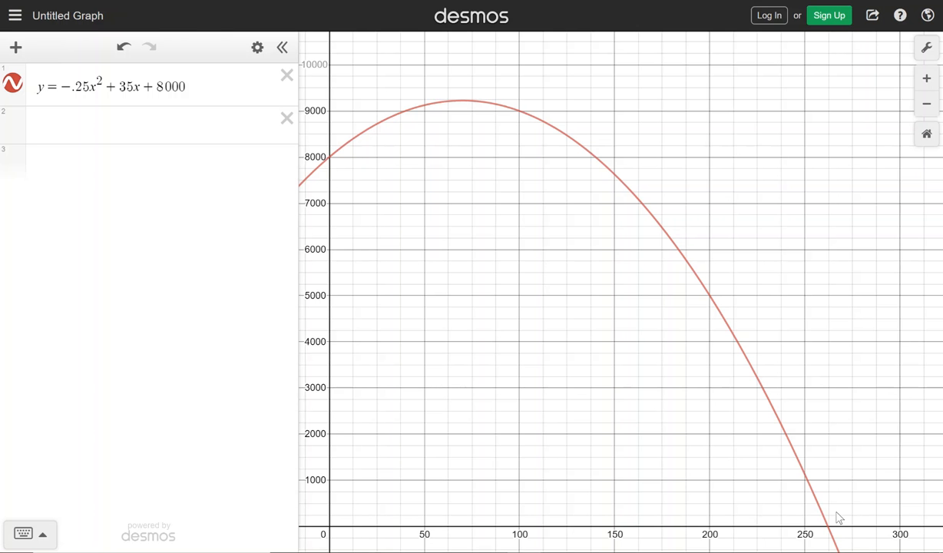
pyautogui.scroll(-2, 736, 329)
pyautogui.scroll(2, 736, 329)
pyautogui.scroll(-2, 736, 329)
pyautogui.scroll(2, 736, 328)
pyautogui.scroll(-1, 737, 332)
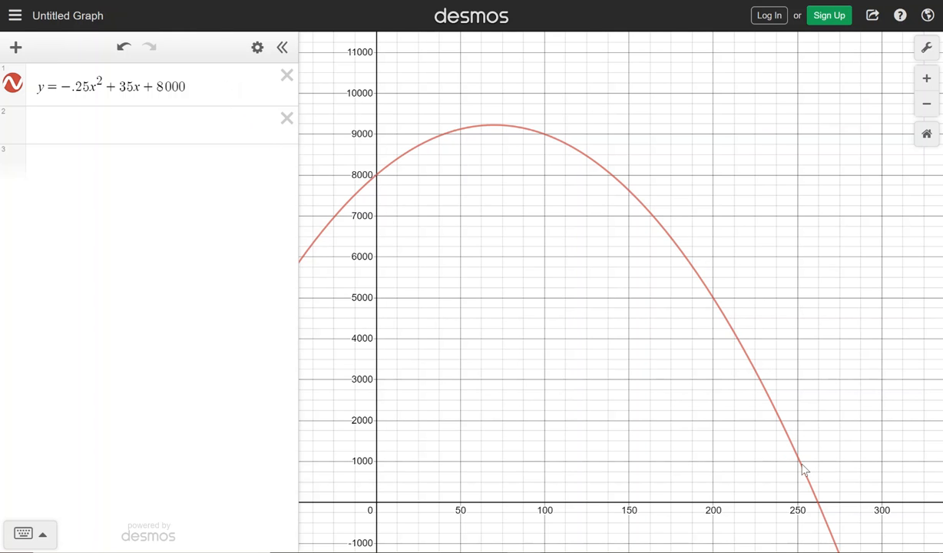
# Restrict the quadratic's domain by adding the condition {0 ≤ x ≤ 250} to the end of its equation
pyautogui.click(198, 86)
pyautogui.write('{')
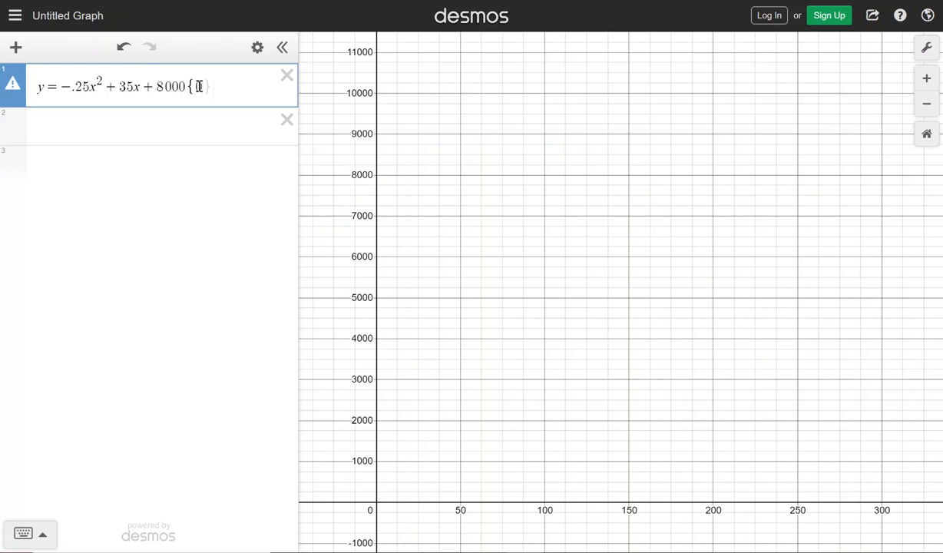
pyautogui.write('<')
pyautogui.write('=')
pyautogui.write('0')
pyautogui.write('x')
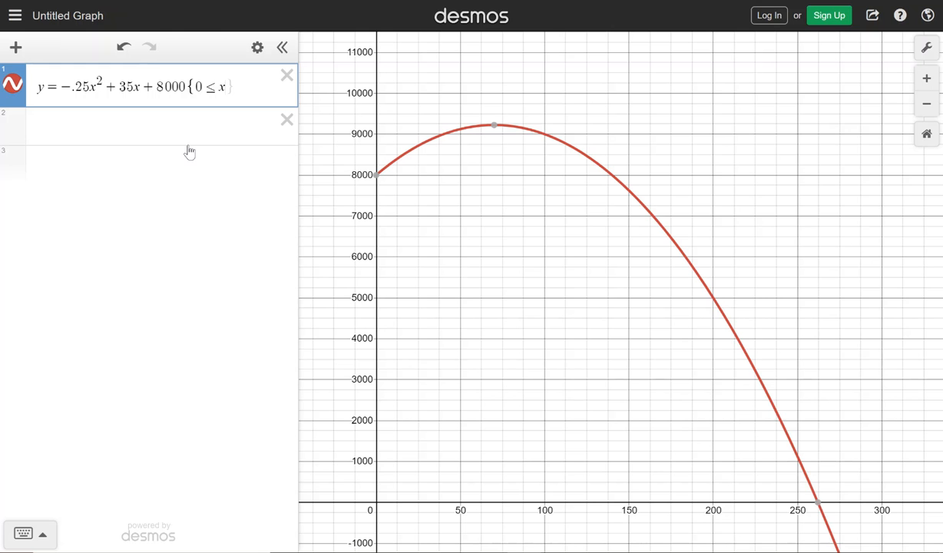
pyautogui.write('<')
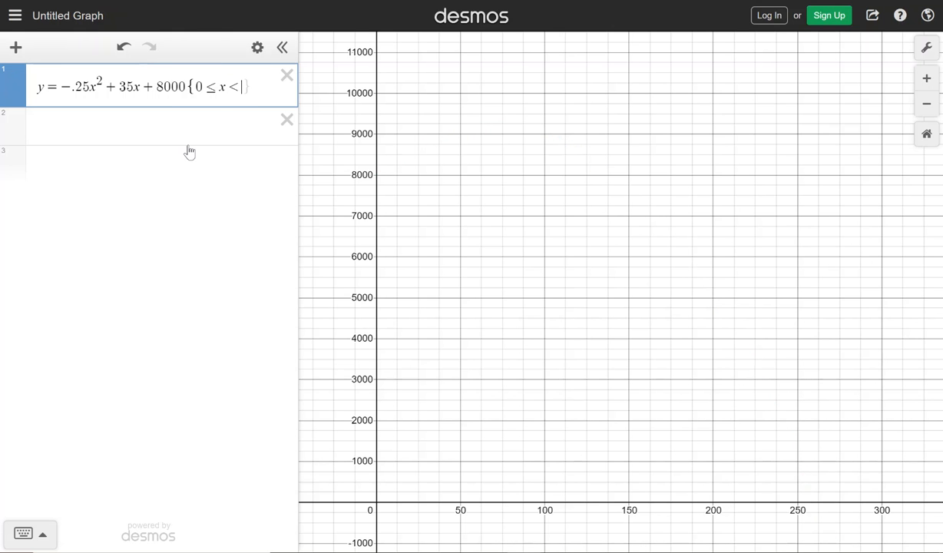
pyautogui.write('=')
pyautogui.write('25')
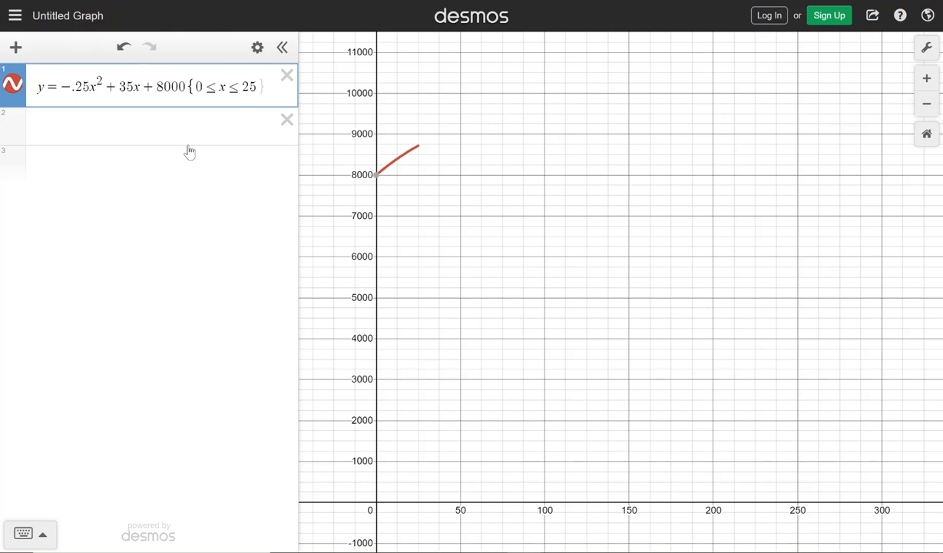
pyautogui.write('0')
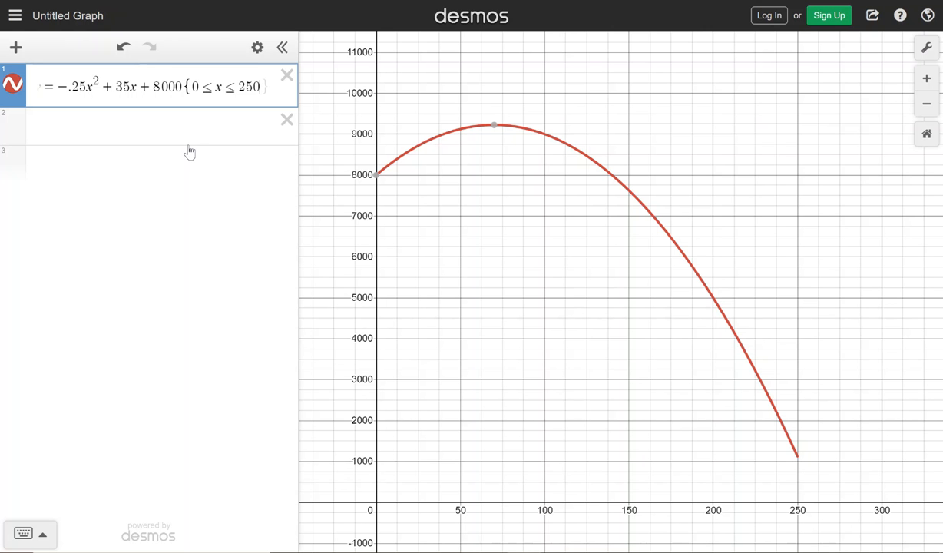
pyautogui.press('Right')
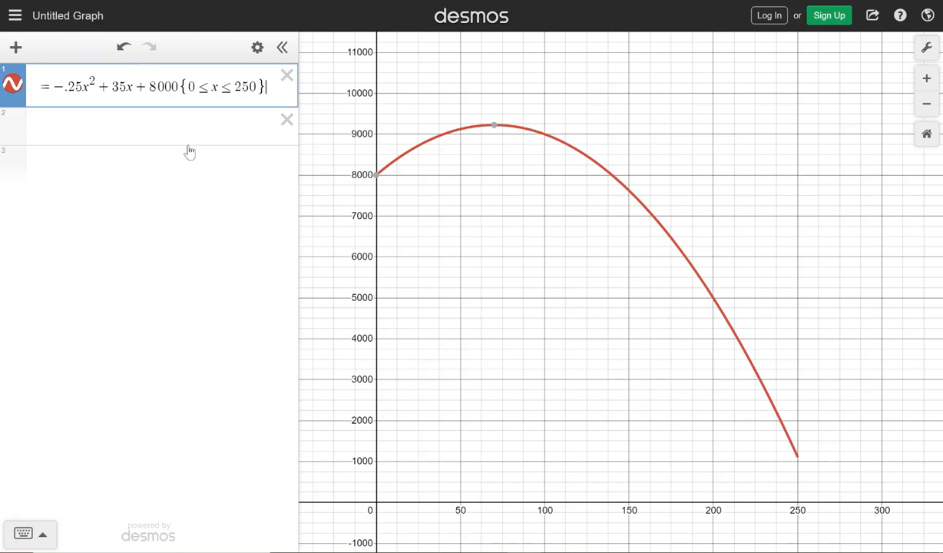
pyautogui.scroll(-3, 463, 219)
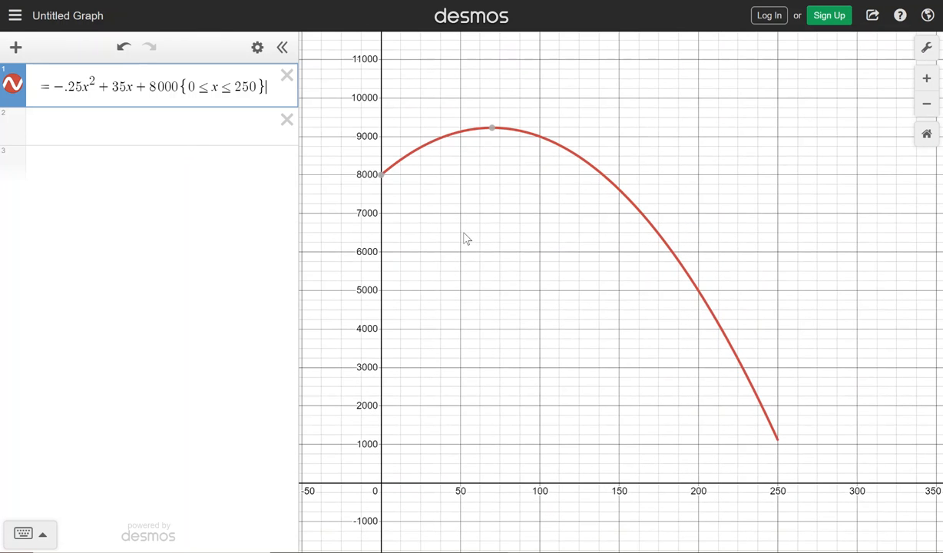